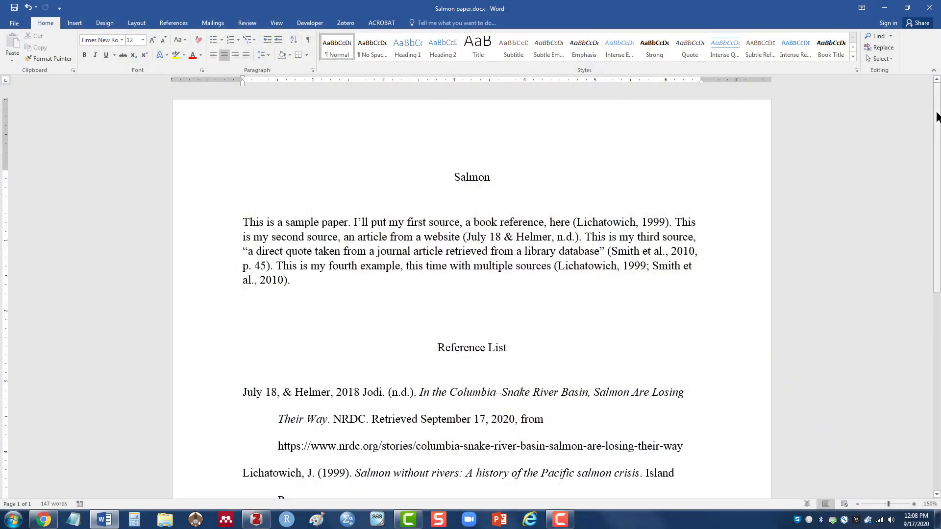
Review the paper's reference list, switch to Zotero and select the web page item about salmon in the Columbia–Snake River Basin.
{"action": "left_click_drag", "start_coordinate": [935, 116], "coordinate": [936, 240]}
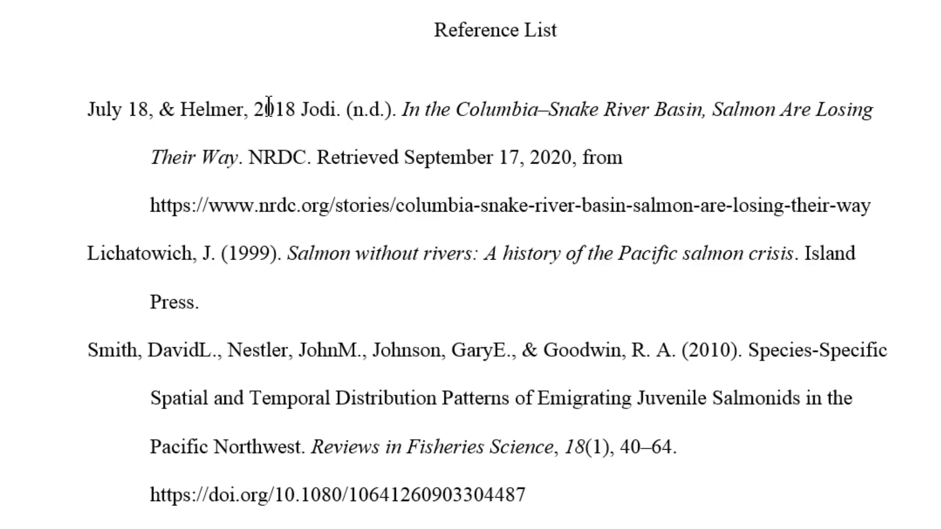
{"action": "left_click", "coordinate": [194, 108]}
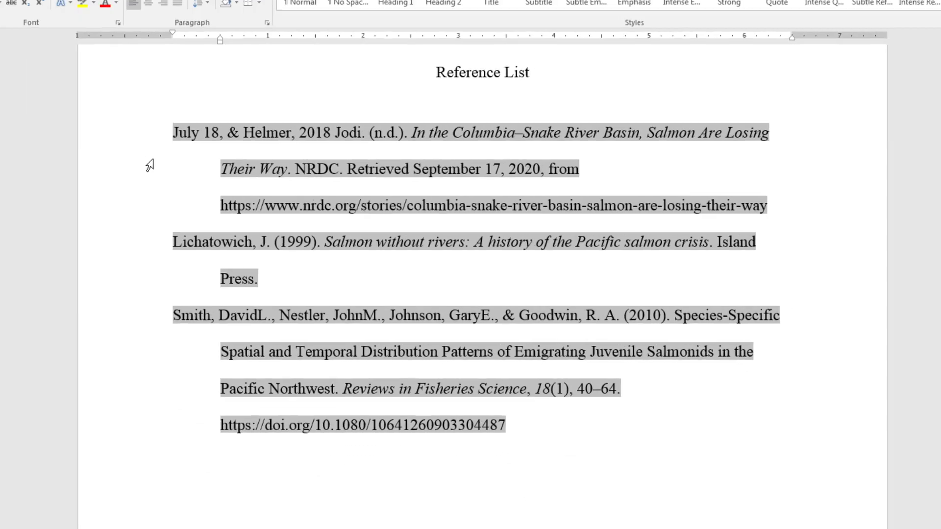
{"action": "left_click", "coordinate": [259, 518]}
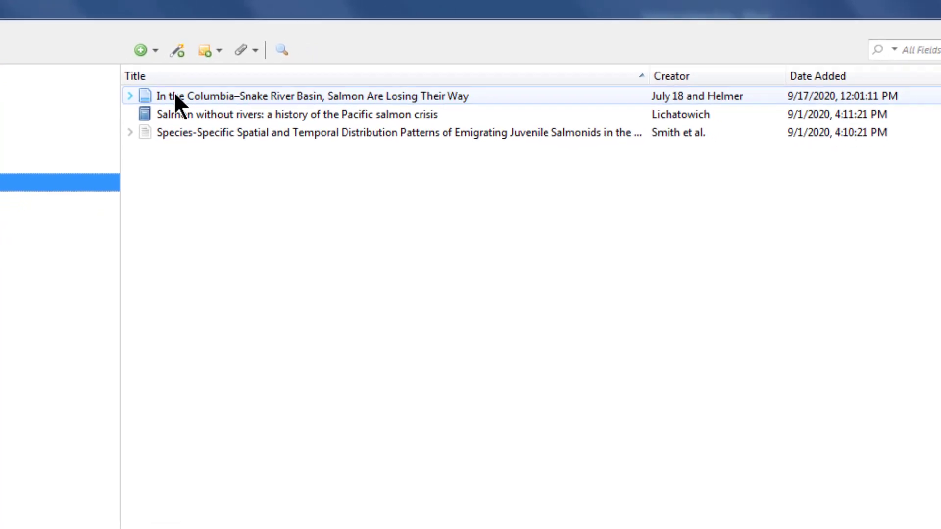
{"action": "left_click", "coordinate": [174, 95]}
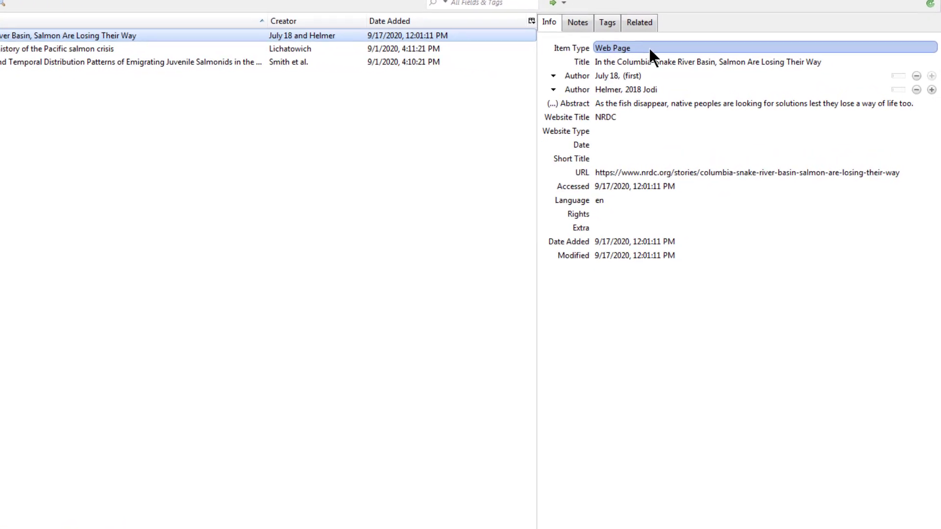
Check the web page item's available item types and its author entries against the source article.
{"action": "left_click", "coordinate": [610, 39]}
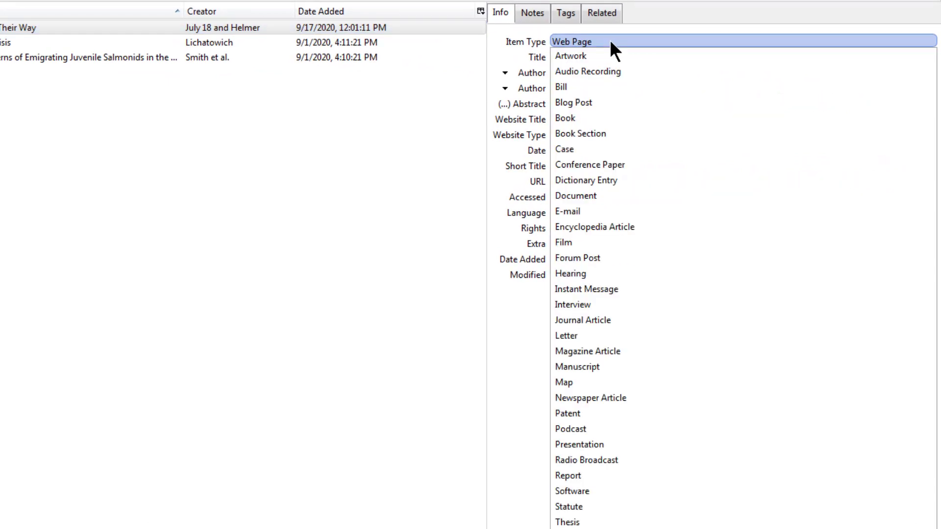
{"action": "left_click", "coordinate": [610, 42]}
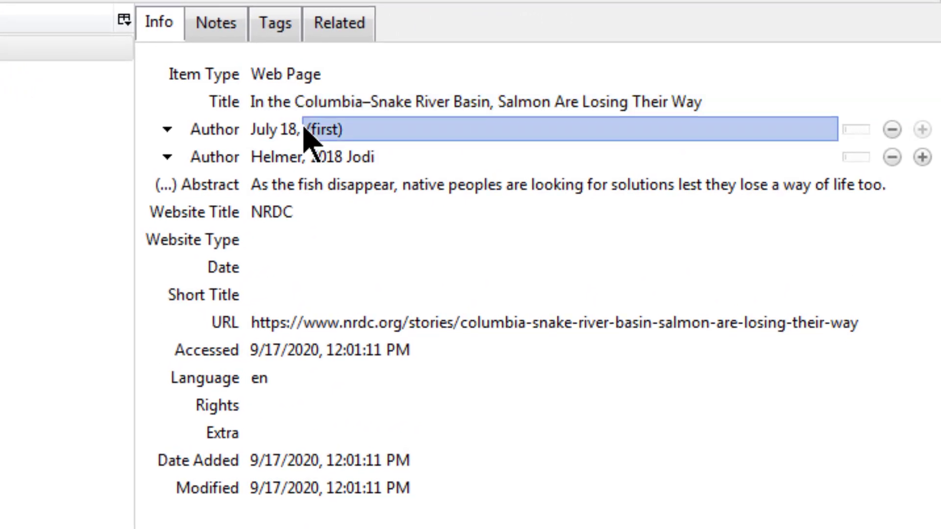
{"action": "left_click", "coordinate": [256, 131]}
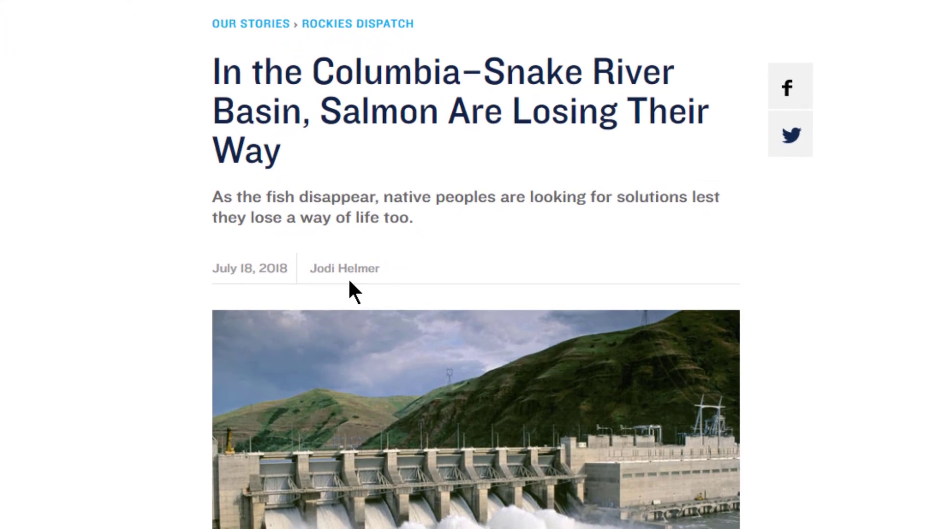
Switch back to Zotero and remove the mistaken "July 18," author from the web page item.
{"action": "left_click", "coordinate": [248, 527]}
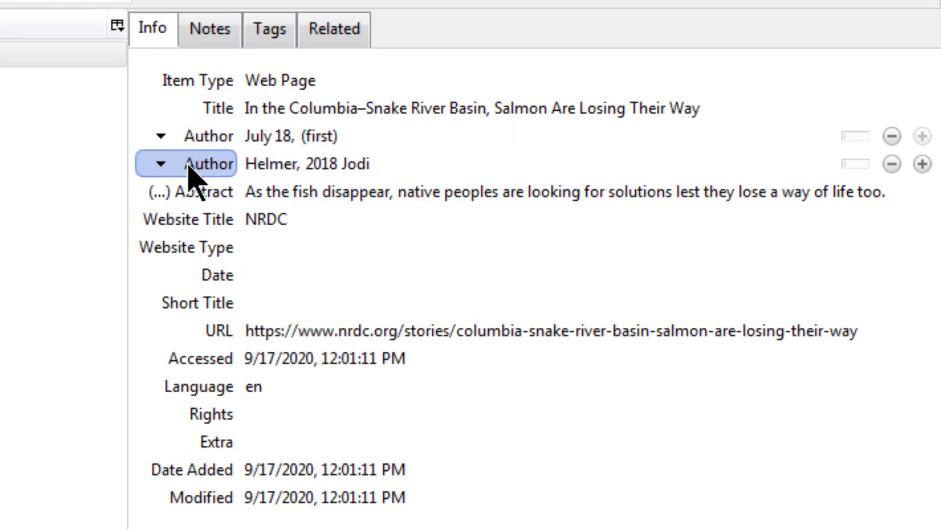
{"action": "left_click", "coordinate": [268, 137]}
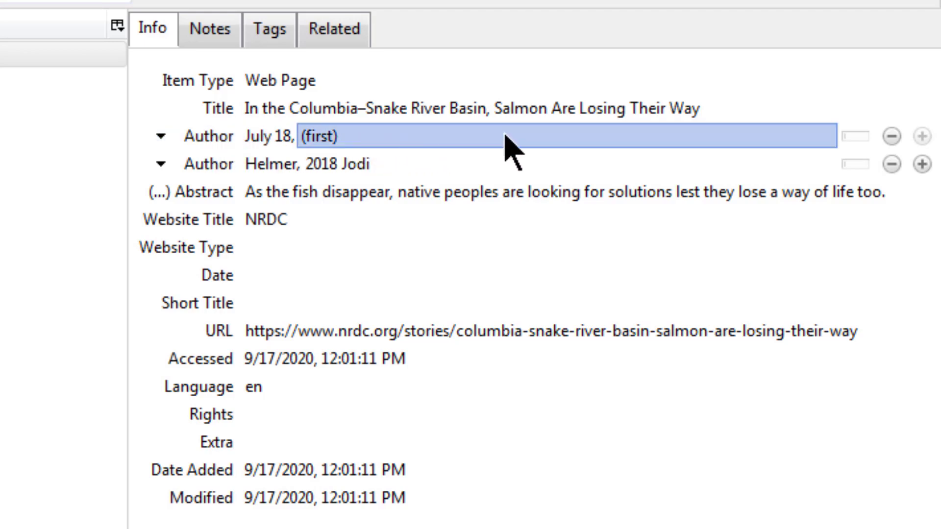
{"action": "left_click", "coordinate": [891, 137]}
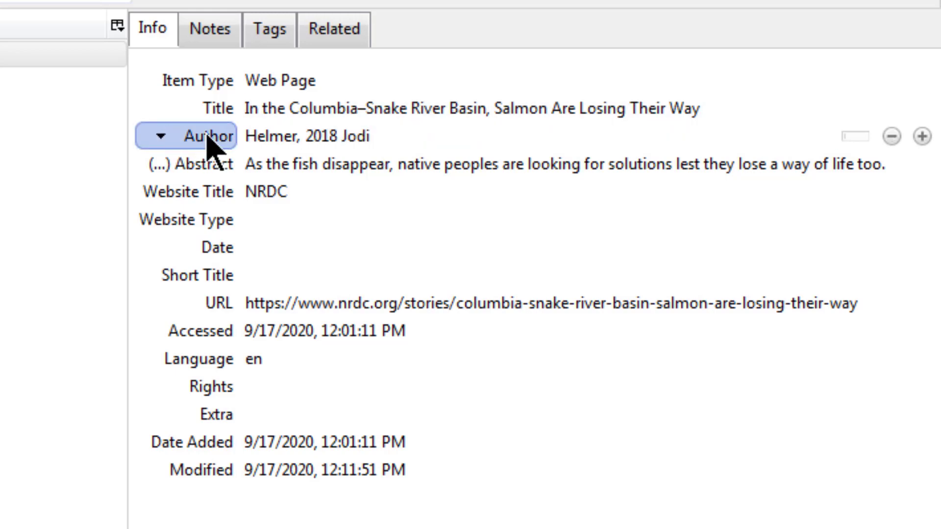
Delete "2018" and its trailing space from the remaining author's first name and save the change.
{"action": "left_click", "coordinate": [328, 136]}
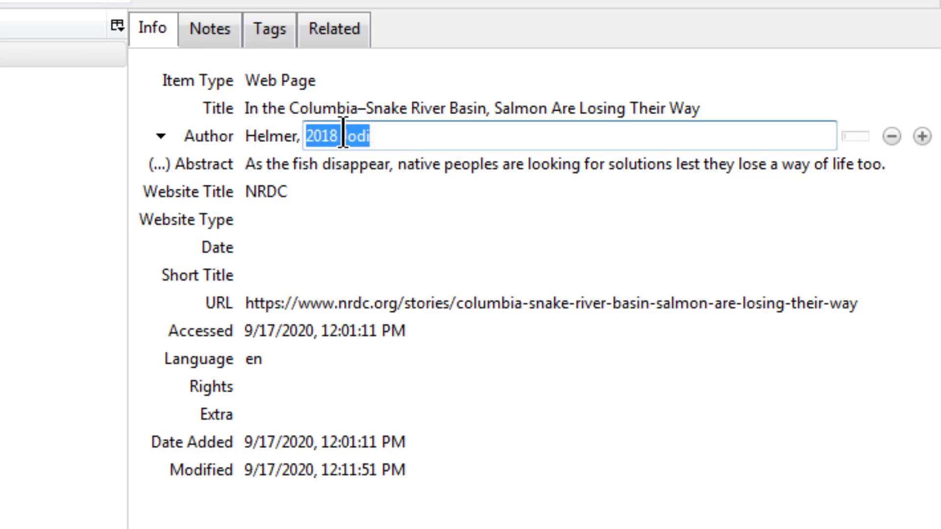
{"action": "left_click", "coordinate": [343, 133]}
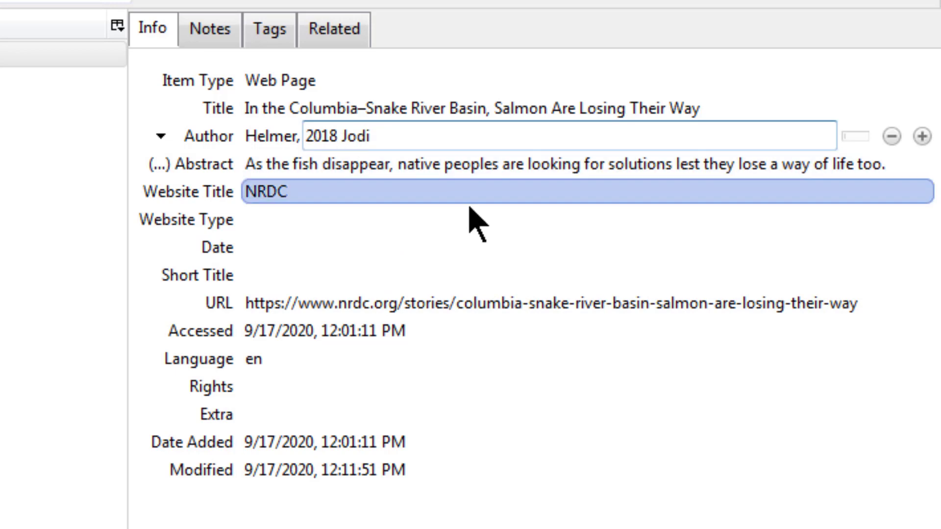
{"action": "key", "text": "BackSpace"}
{"action": "key", "text": "BackSpace"}
{"action": "key", "text": "BackSpace"}
{"action": "key", "text": "BackSpace"}
{"action": "key", "text": "BackSpace"}
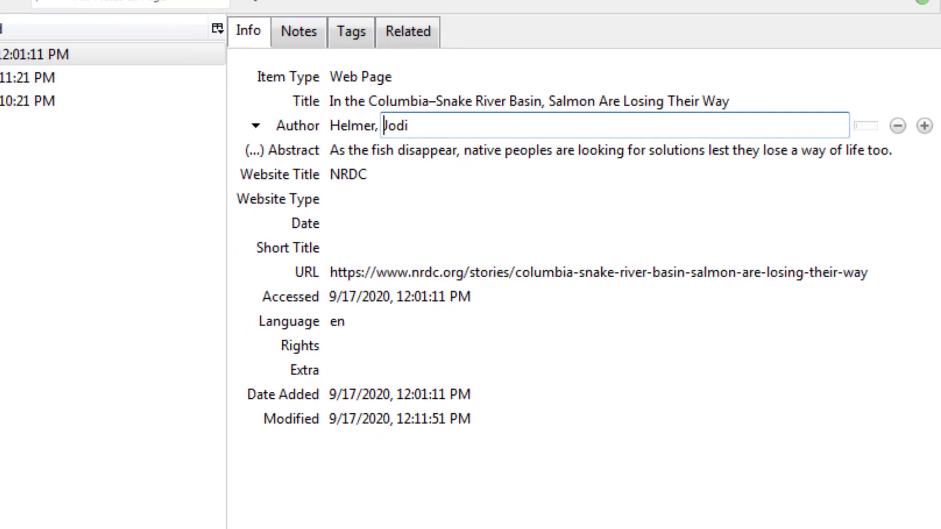
{"action": "left_click", "coordinate": [133, 54]}
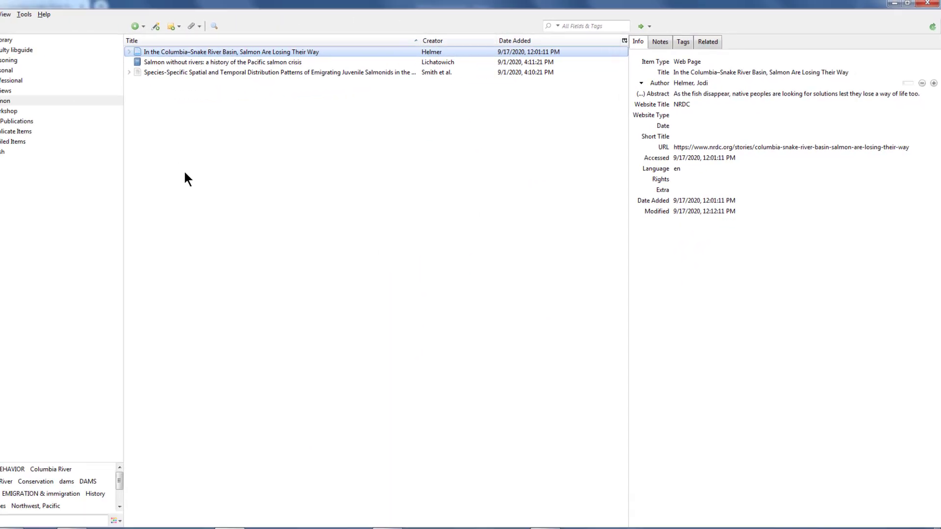
Switch to the Salmon paper in Word and refresh its Zotero citations and reference list.
{"action": "mouse_move", "coordinate": [65, 528]}
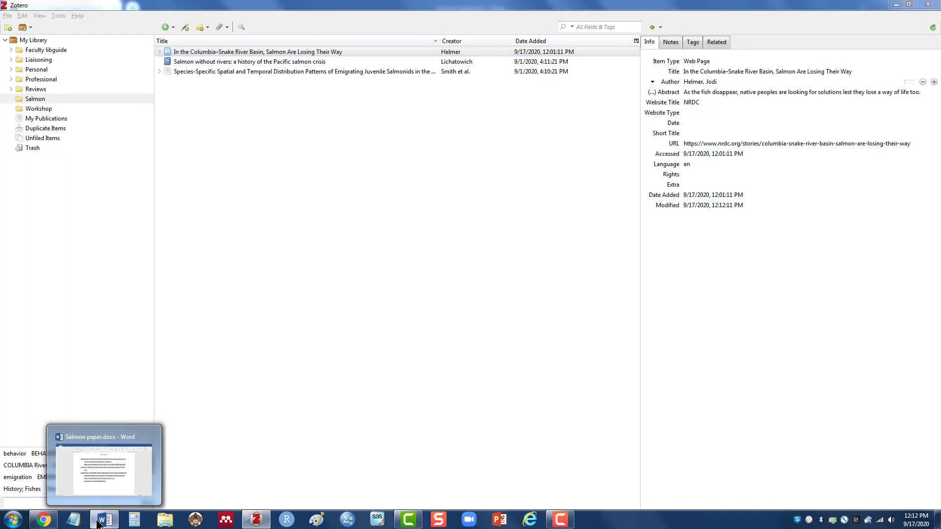
{"action": "left_click", "coordinate": [99, 521]}
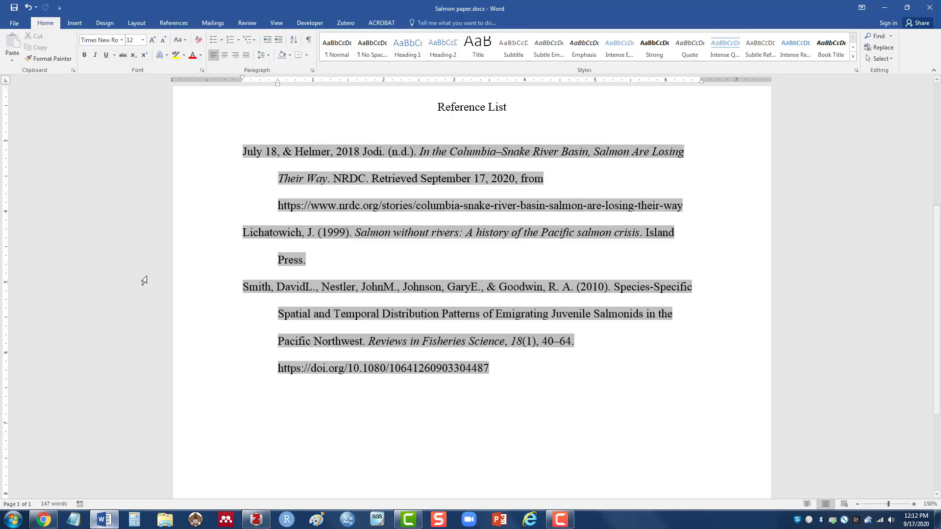
{"action": "left_click", "coordinate": [445, 111]}
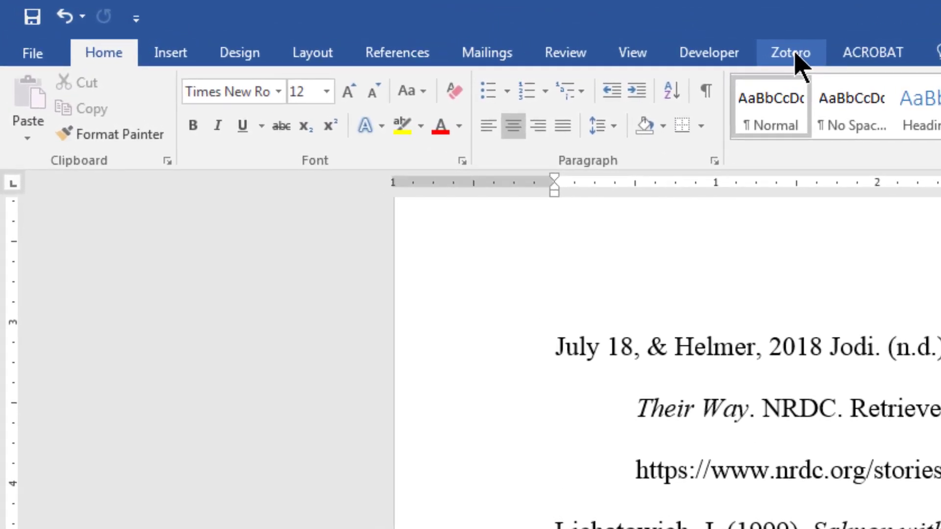
{"action": "left_click", "coordinate": [795, 54]}
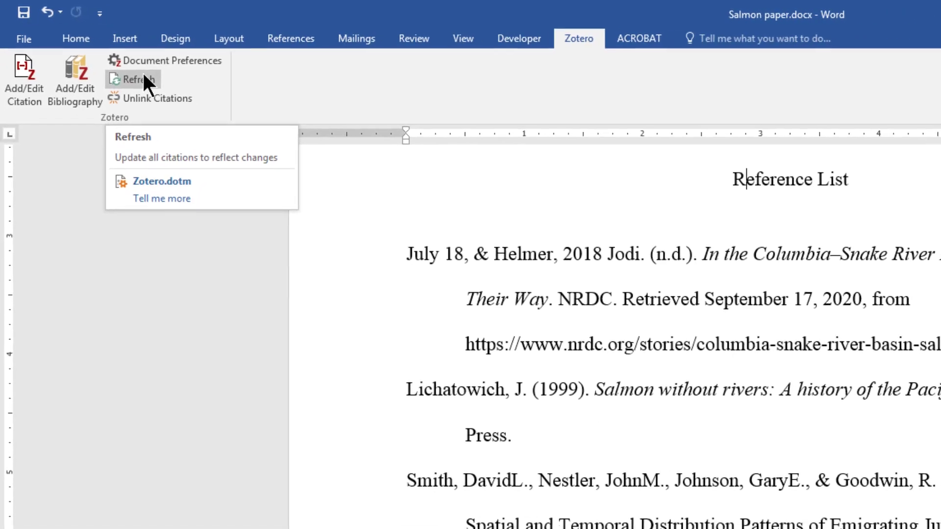
{"action": "left_click", "coordinate": [143, 74]}
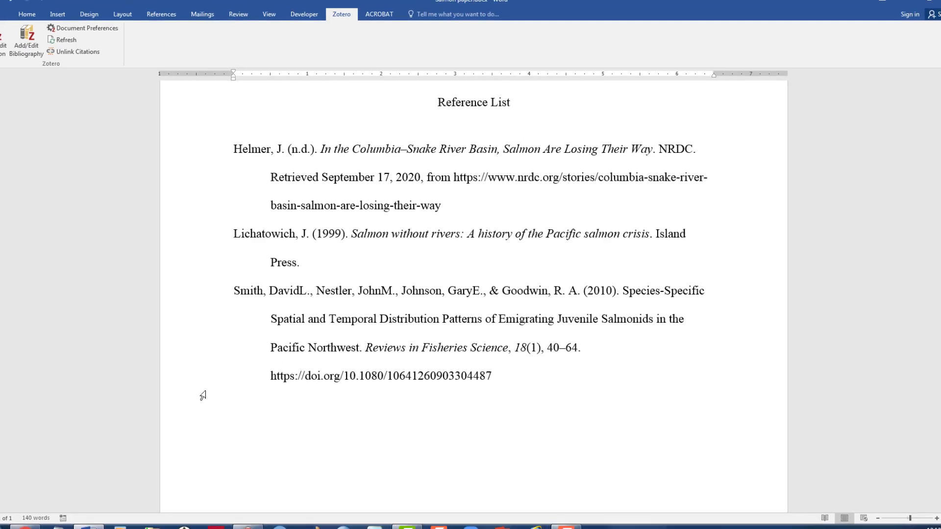
In Zotero, set the web page item's date to July 18, 2018, and refresh the citations in the Word paper.
{"action": "left_click", "coordinate": [256, 521]}
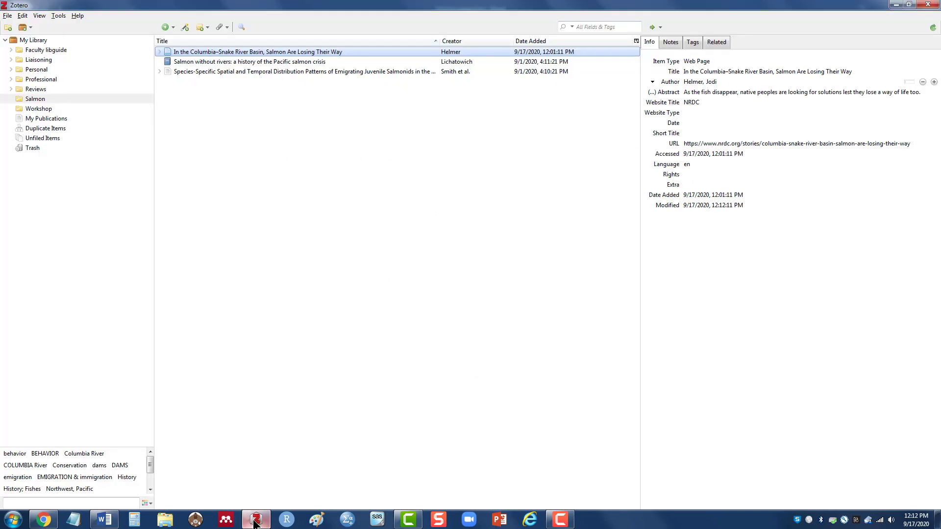
{"action": "left_click", "coordinate": [701, 101]}
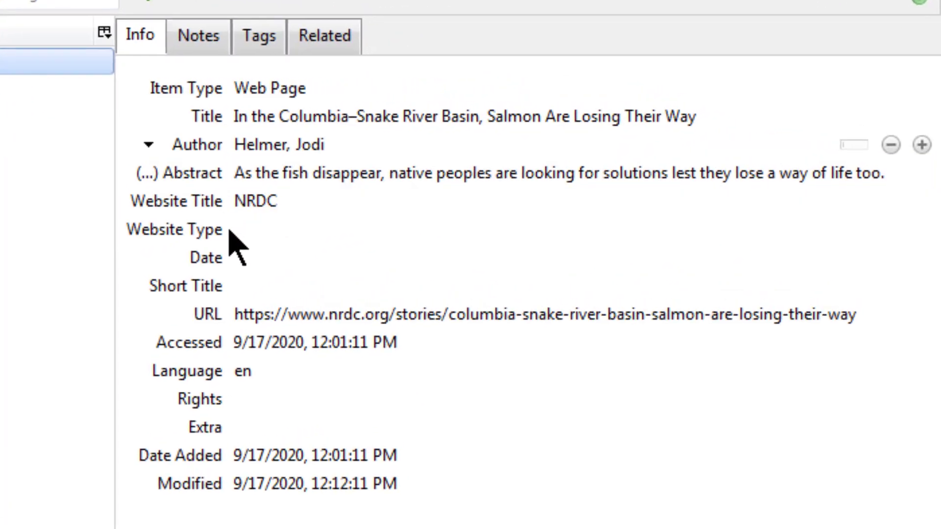
{"action": "left_click", "coordinate": [234, 258]}
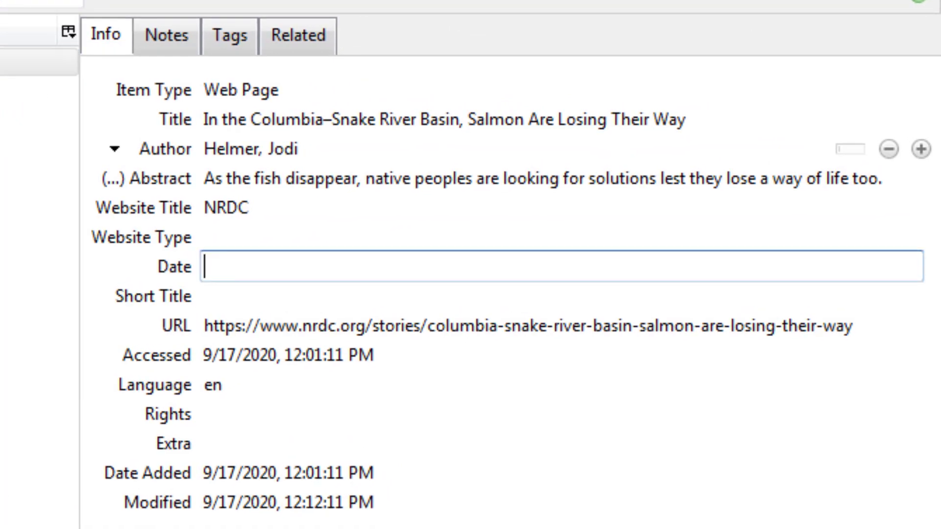
{"action": "type", "text": "July 18,"}
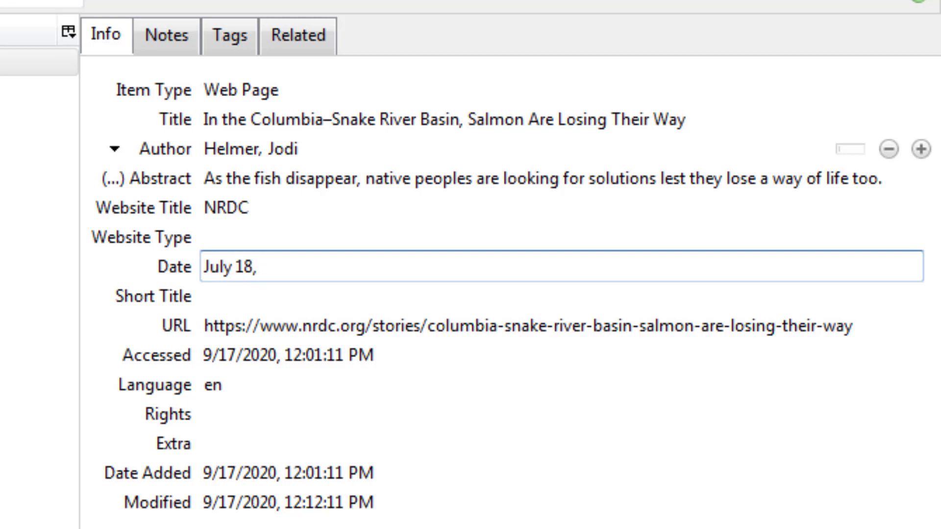
{"action": "type", "text": " 2018"}
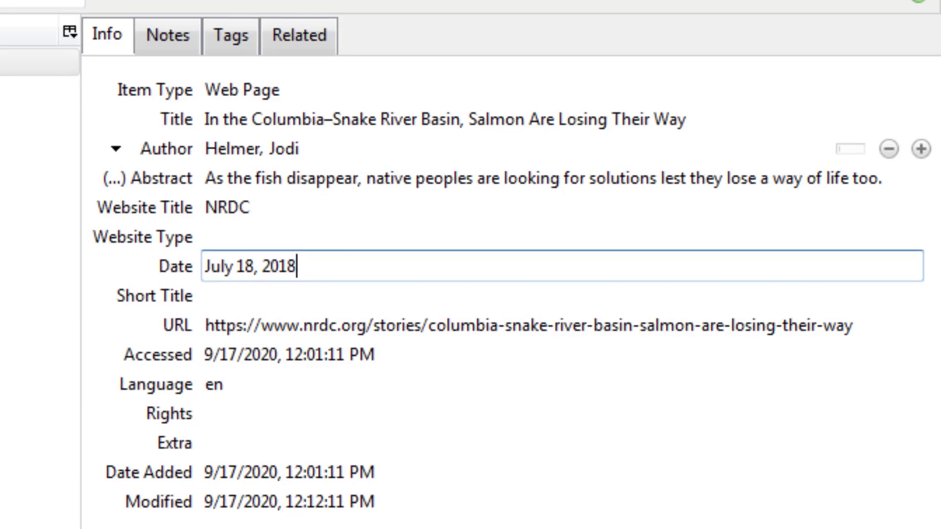
{"action": "key", "text": "Return"}
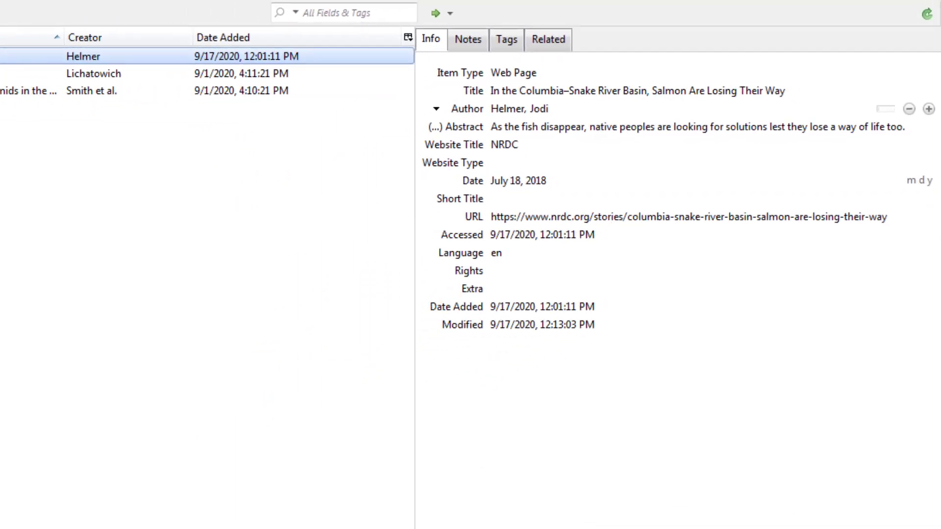
{"action": "left_click", "coordinate": [104, 520]}
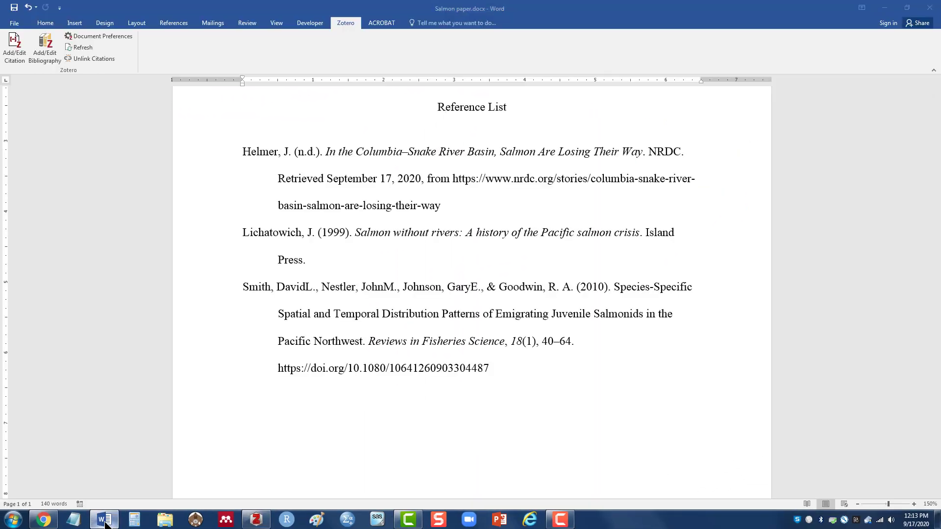
{"action": "left_click", "coordinate": [84, 47]}
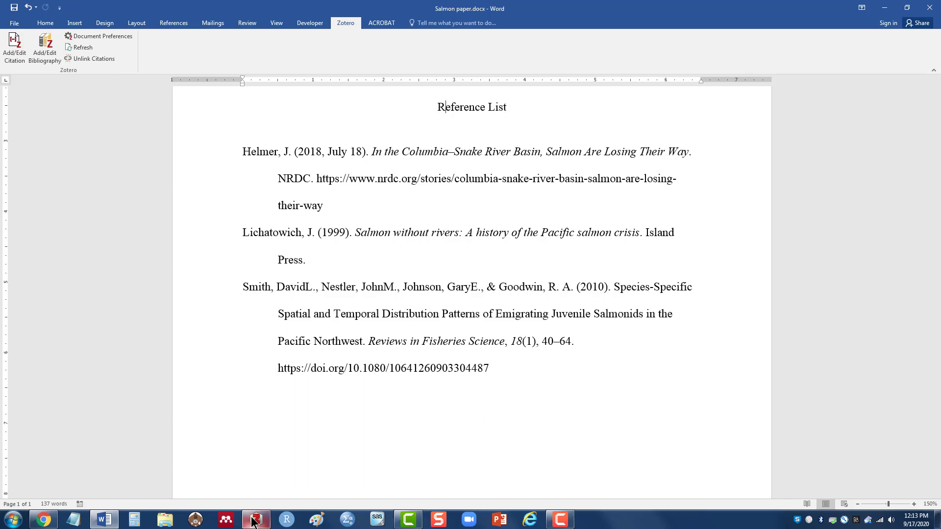
In Zotero, edit the web page item's title so that "salmon are" is in lowercase.
{"action": "mouse_move", "coordinate": [253, 522]}
{"action": "left_click", "coordinate": [255, 469]}
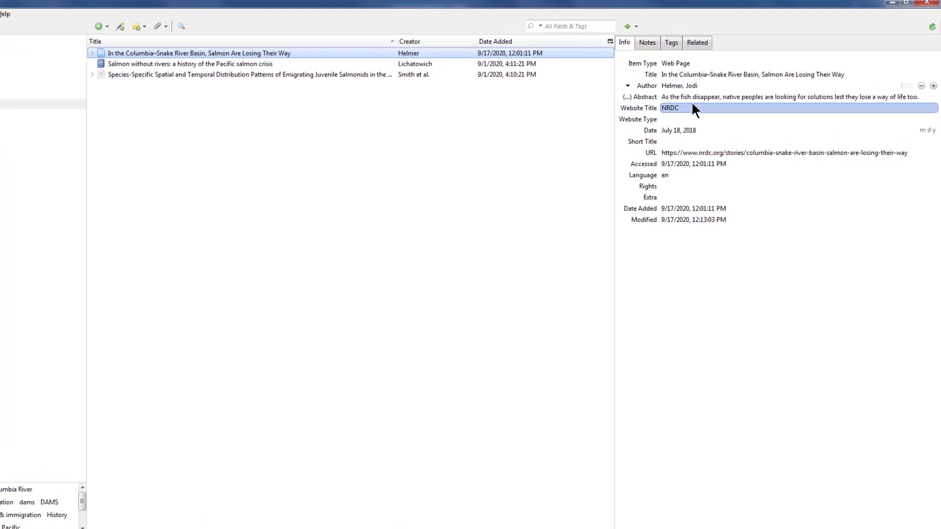
{"action": "left_click", "coordinate": [669, 74]}
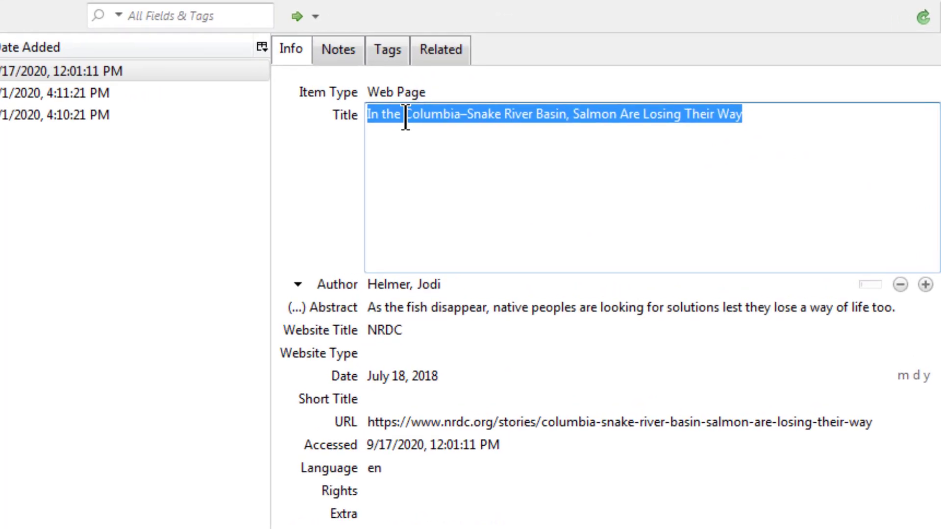
{"action": "left_click", "coordinate": [512, 100]}
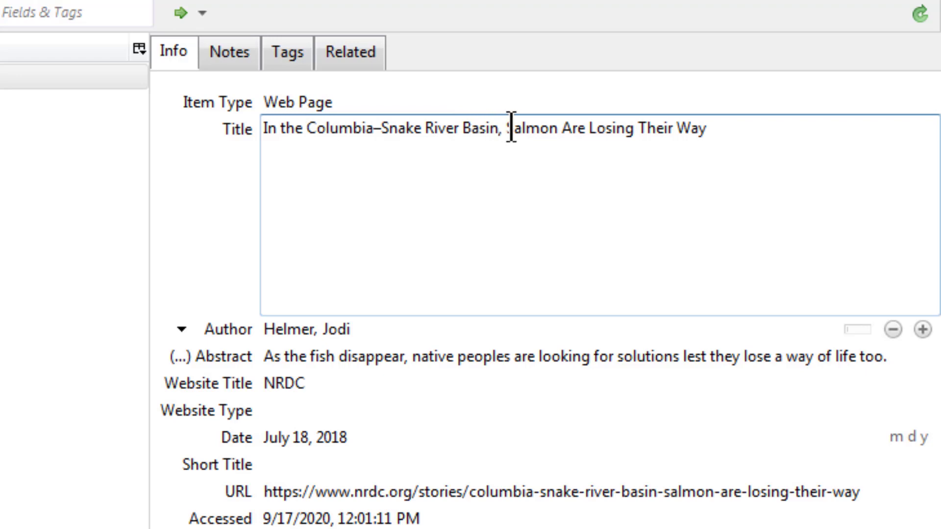
{"action": "left_click", "coordinate": [515, 206]}
{"action": "key", "text": "BackSpace"}
{"action": "type", "text": "s"}
{"action": "key", "text": "Right"}
{"action": "key", "text": "Right"}
{"action": "key", "text": "Right"}
{"action": "key", "text": "Right"}
{"action": "key", "text": "Right"}
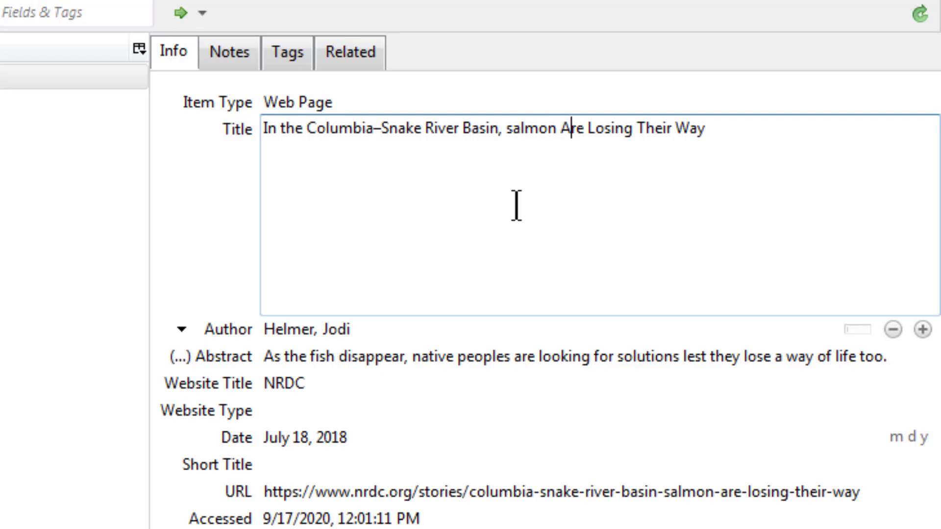
{"action": "key", "text": "Delete"}
{"action": "type", "text": "a"}
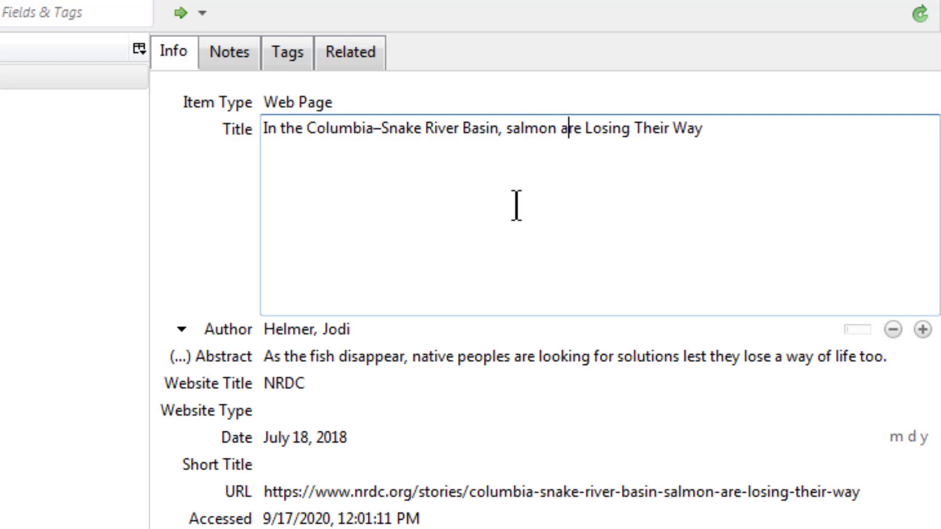
Lowercase "losing their way" in the title, save it, and refresh the citations in the Word paper.
{"action": "key", "text": "Right"}
{"action": "key", "text": "Right"}
{"action": "key", "text": "Right"}
{"action": "key", "text": "Right"}
{"action": "key", "text": "BackSpace"}
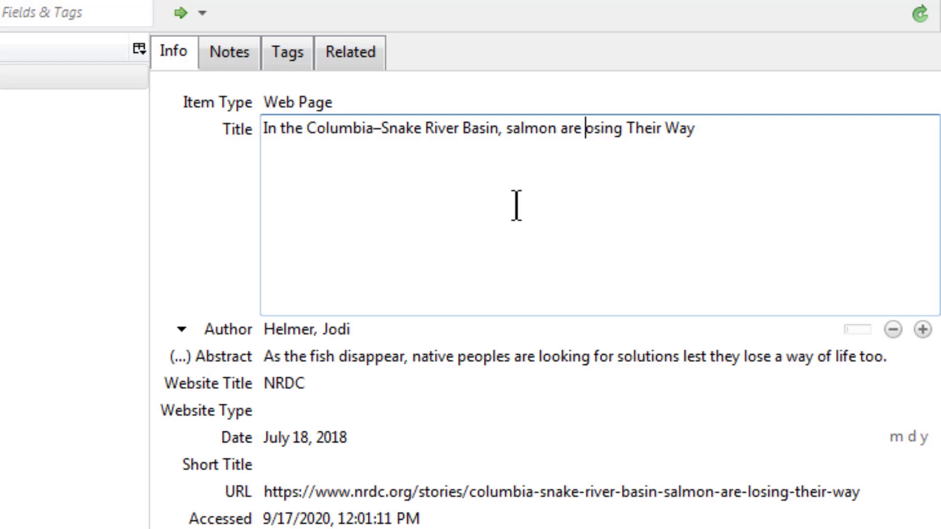
{"action": "type", "text": "l"}
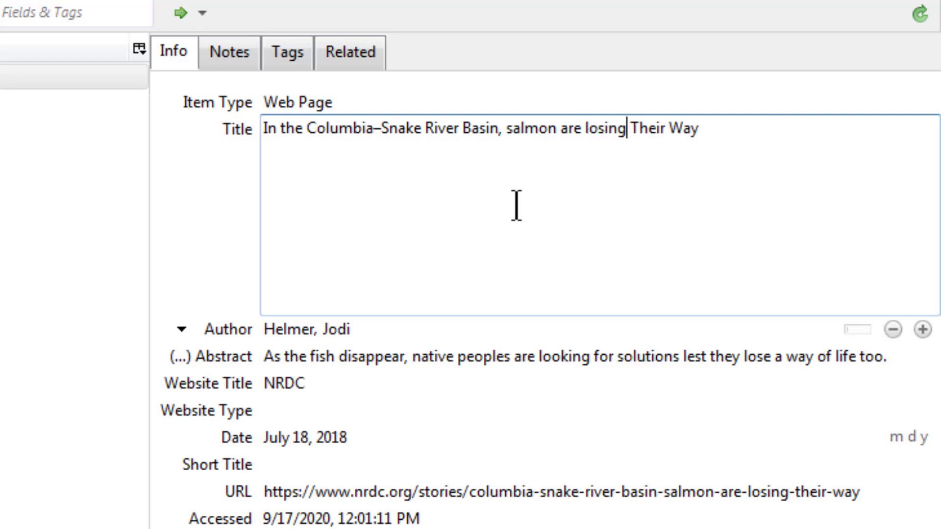
{"action": "key", "text": "Right"}
{"action": "key", "text": "Right"}
{"action": "key", "text": "BackSpace"}
{"action": "type", "text": "t"}
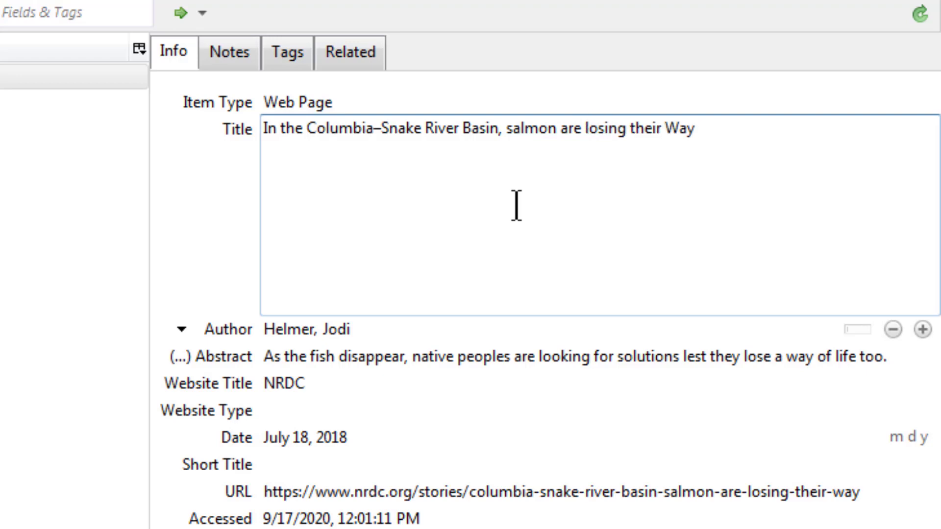
{"action": "key", "text": "Right"}
{"action": "key", "text": "Right"}
{"action": "key", "text": "Right"}
{"action": "key", "text": "Right"}
{"action": "key", "text": "BackSpace"}
{"action": "type", "text": "w"}
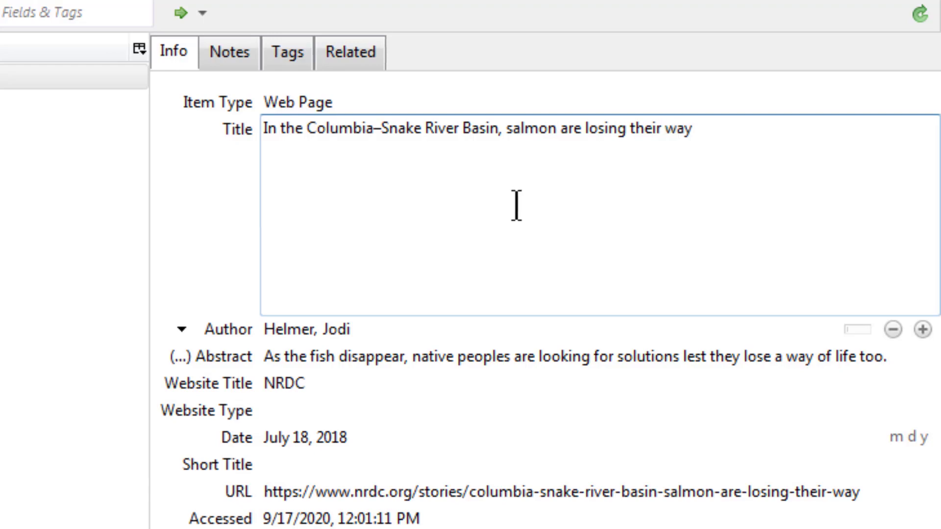
{"action": "key", "text": "Return"}
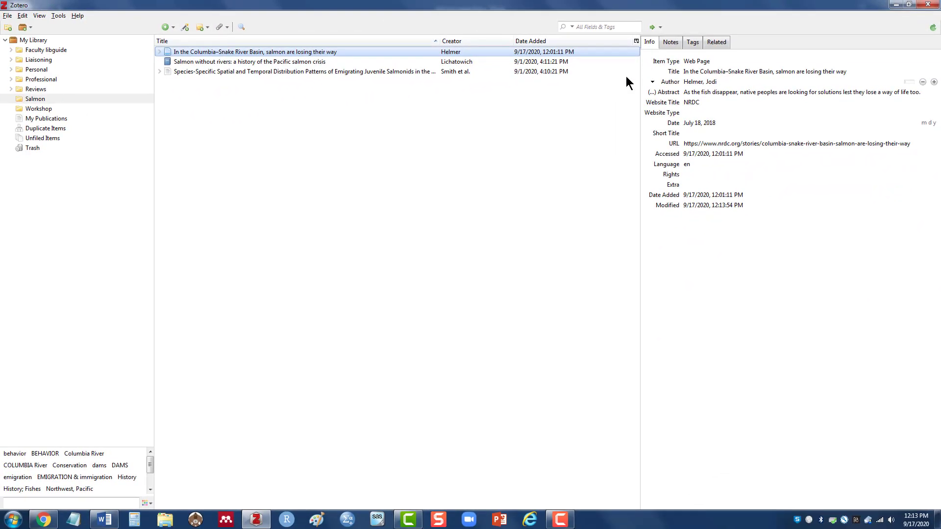
{"action": "left_click", "coordinate": [101, 520]}
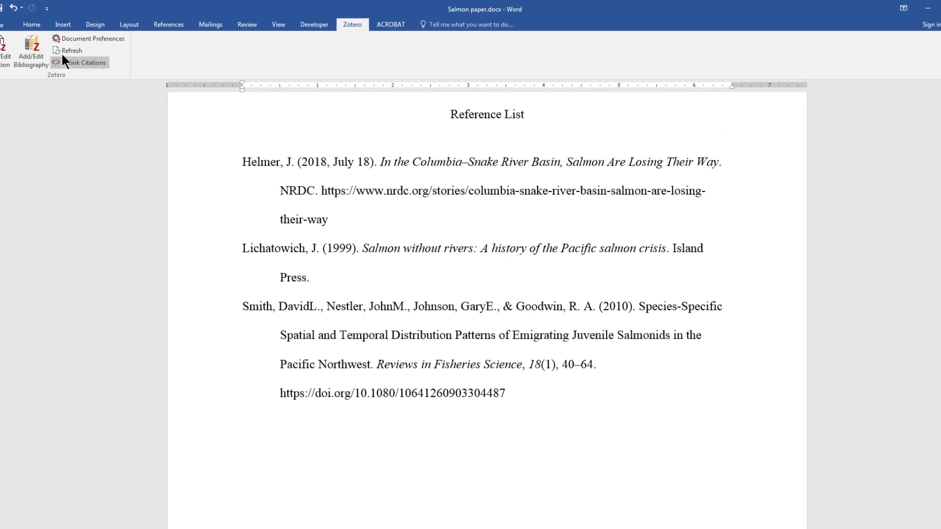
{"action": "left_click", "coordinate": [64, 53]}
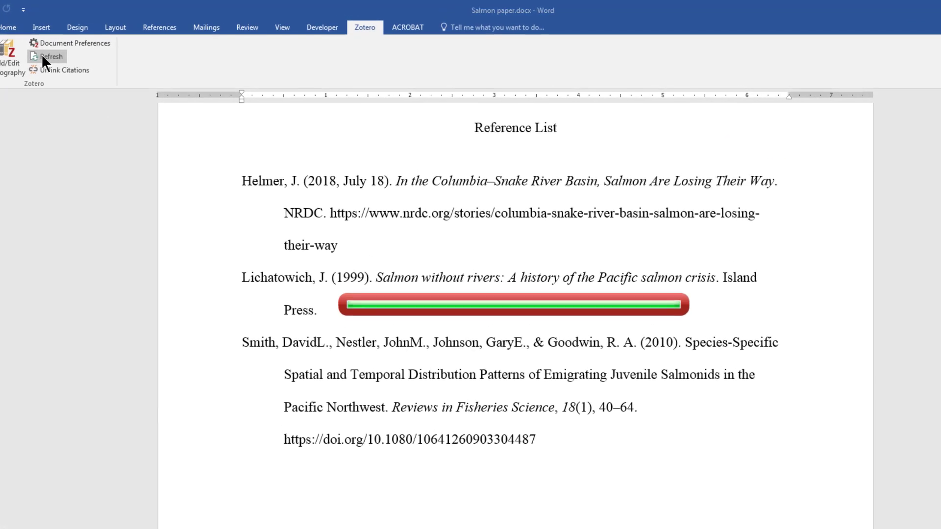